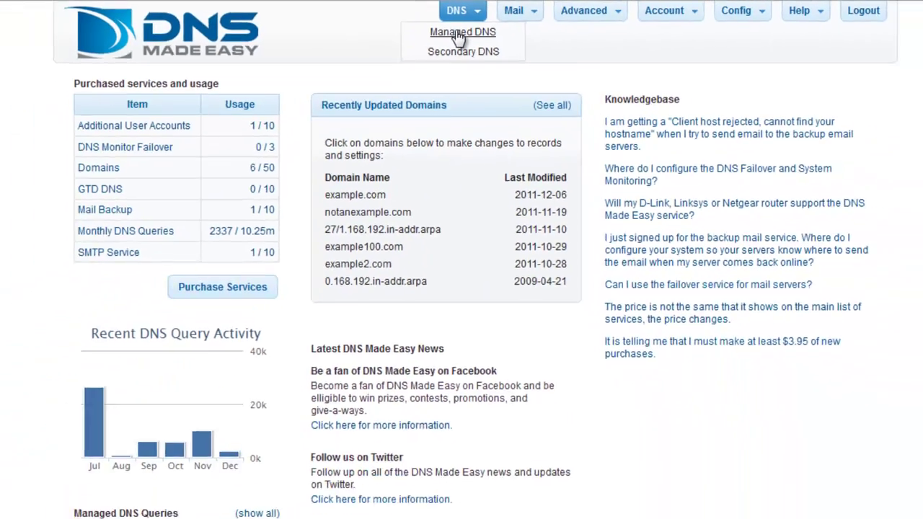
Find example.com by name under Managed DNS and open it for management
{"action": "left_click", "coordinate": [460, 28]}
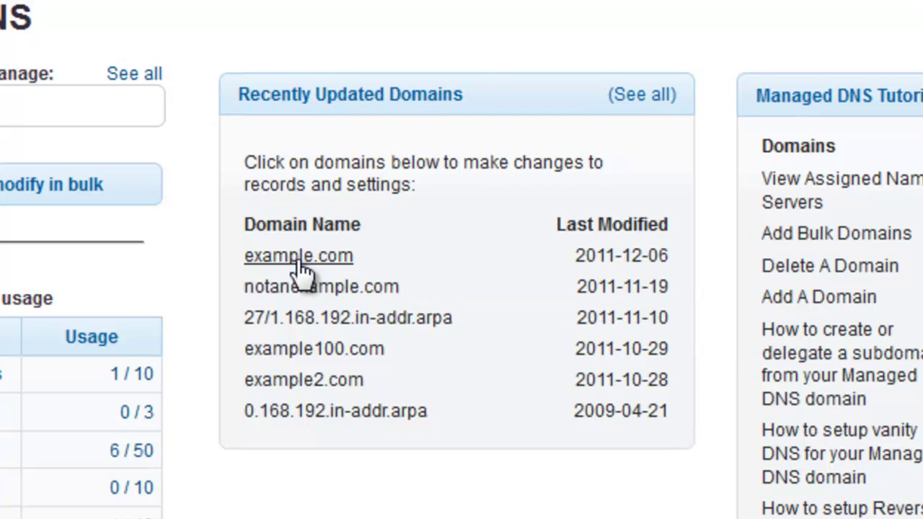
{"action": "left_click", "coordinate": [300, 262]}
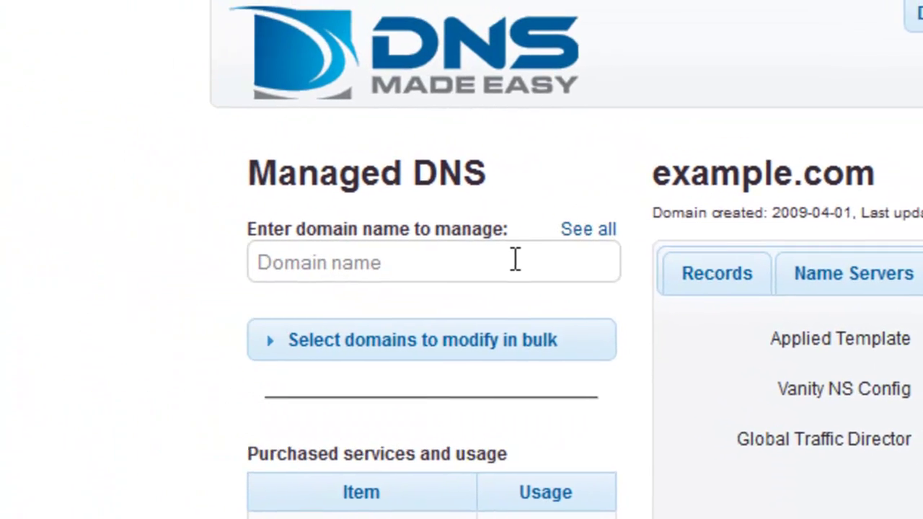
{"action": "left_click", "coordinate": [516, 259]}
{"action": "type", "text": "exam"}
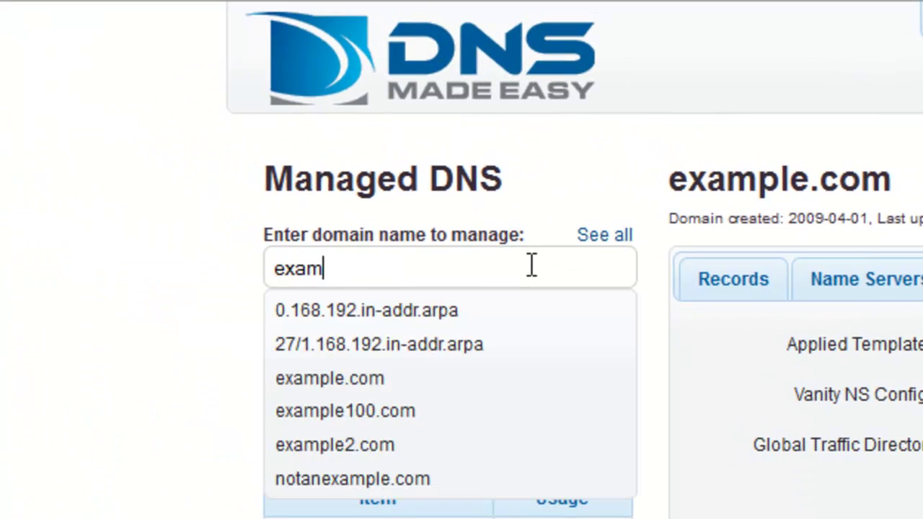
{"action": "type", "text": "pl"}
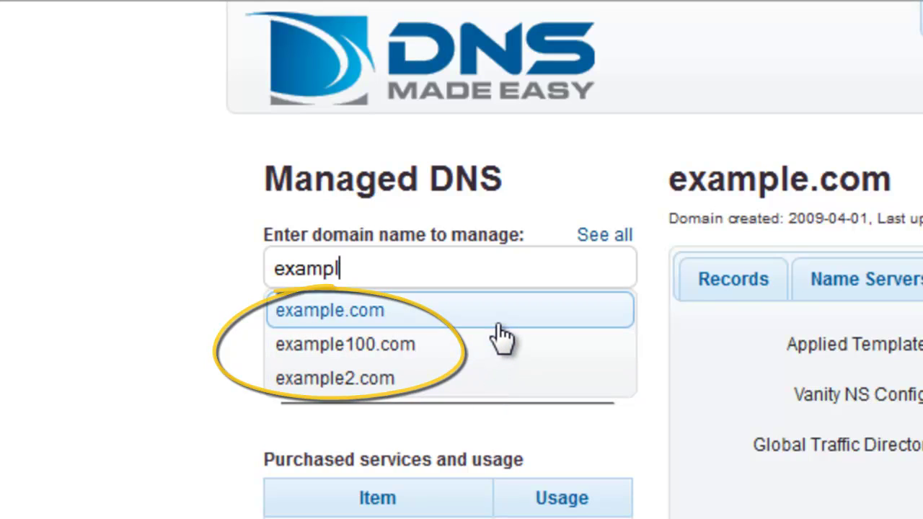
{"action": "type", "text": "e"}
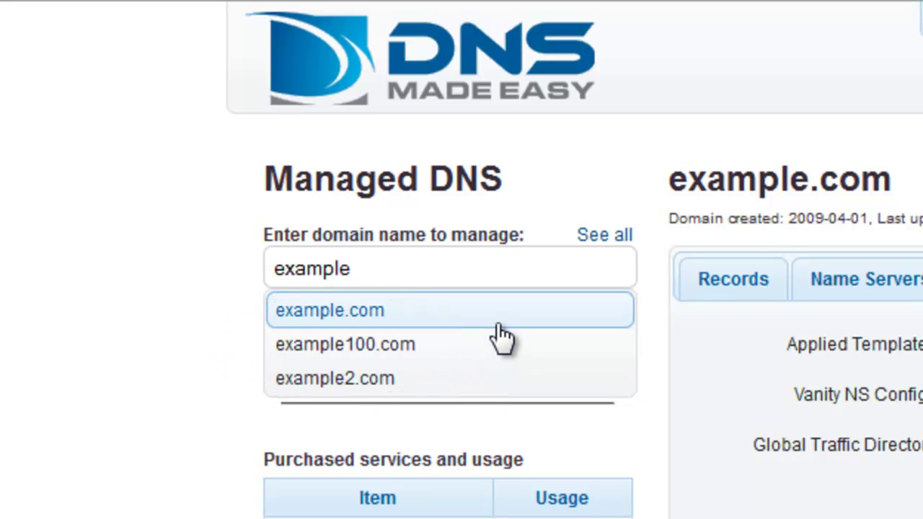
{"action": "type", "text": ".com"}
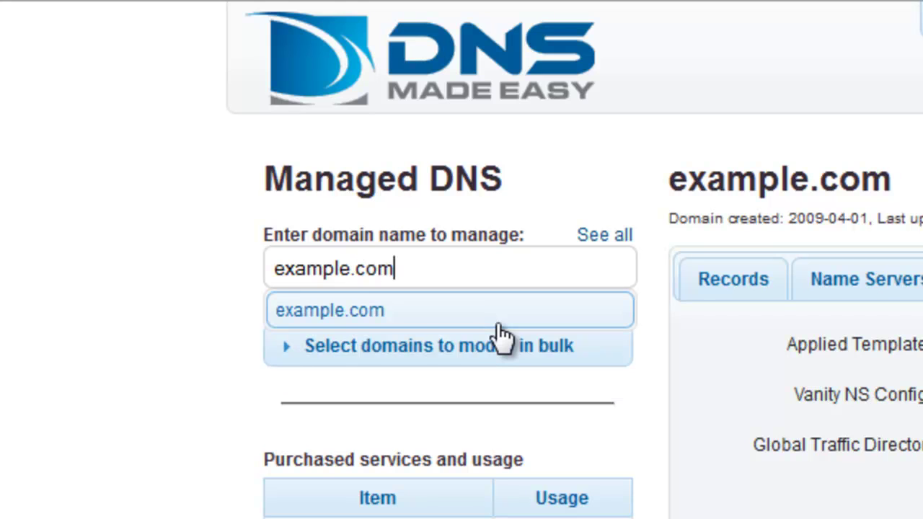
{"action": "left_click", "coordinate": [499, 317]}
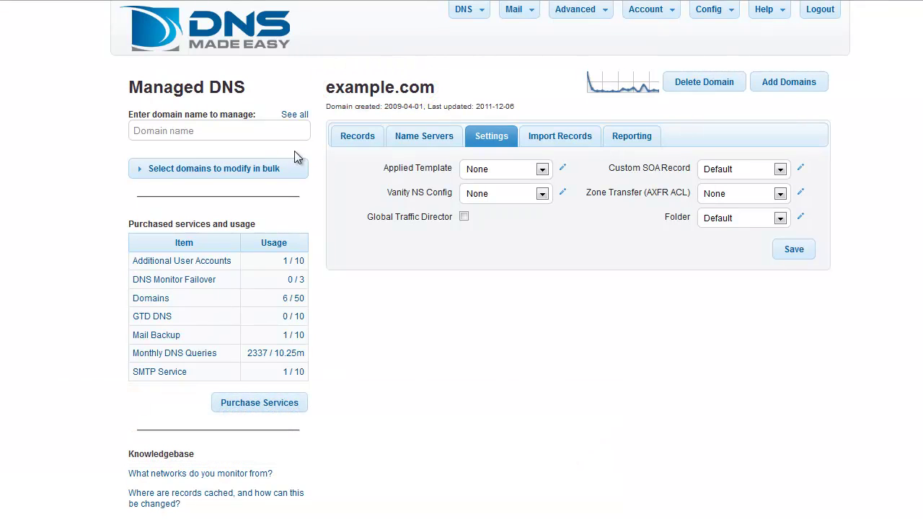
Show example.com's record tables and check the empty MX Records grid's page-size options
{"action": "left_click", "coordinate": [351, 136]}
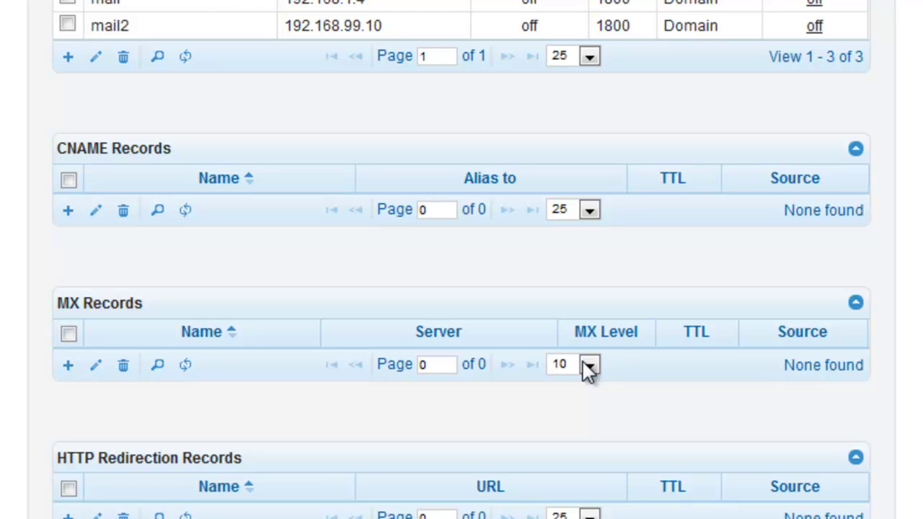
{"action": "left_click", "coordinate": [588, 367]}
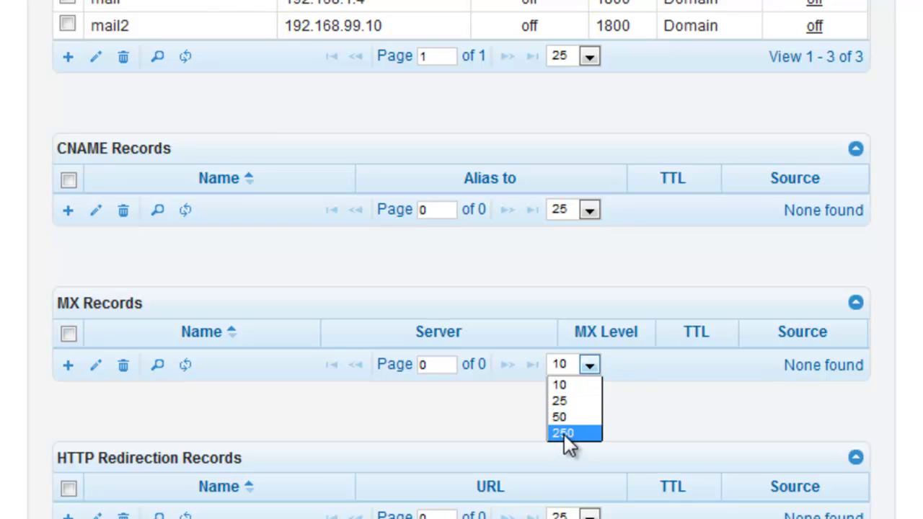
{"action": "left_click", "coordinate": [574, 385]}
{"action": "scroll", "coordinate": [576, 382], "scroll_direction": "down", "scroll_amount": 2}
{"action": "scroll", "coordinate": [559, 382], "scroll_direction": "up", "scroll_amount": 1}
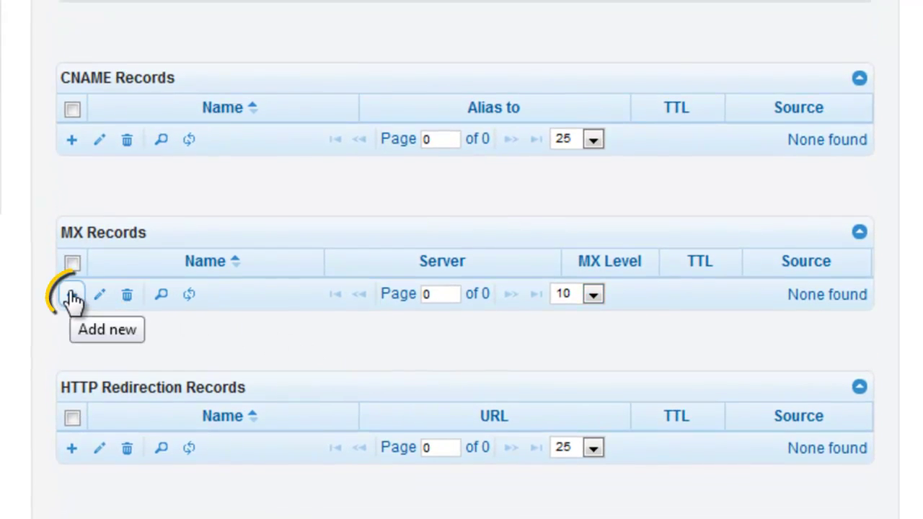
Open the Add MX Records form and enter server 'mail' for mail.example.com
{"action": "left_click", "coordinate": [72, 297]}
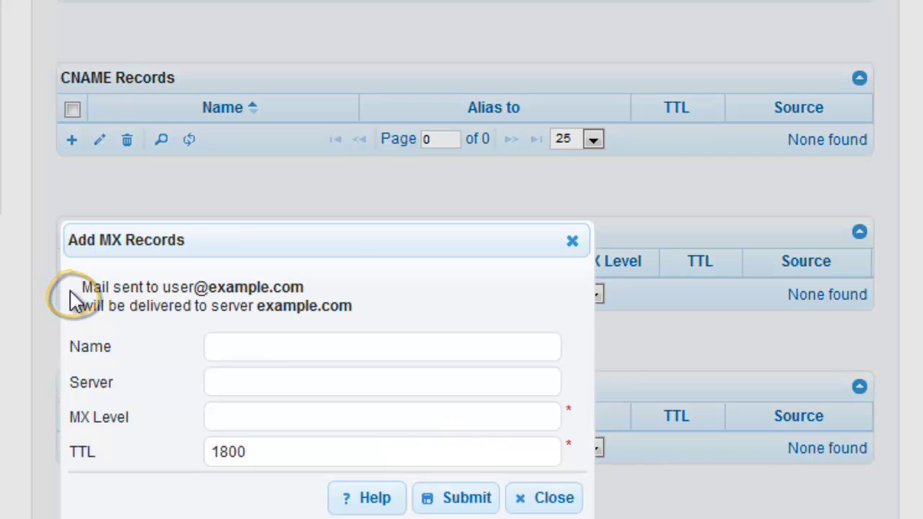
{"action": "left_click_drag", "start_coordinate": [190, 241], "coordinate": [330, 115]}
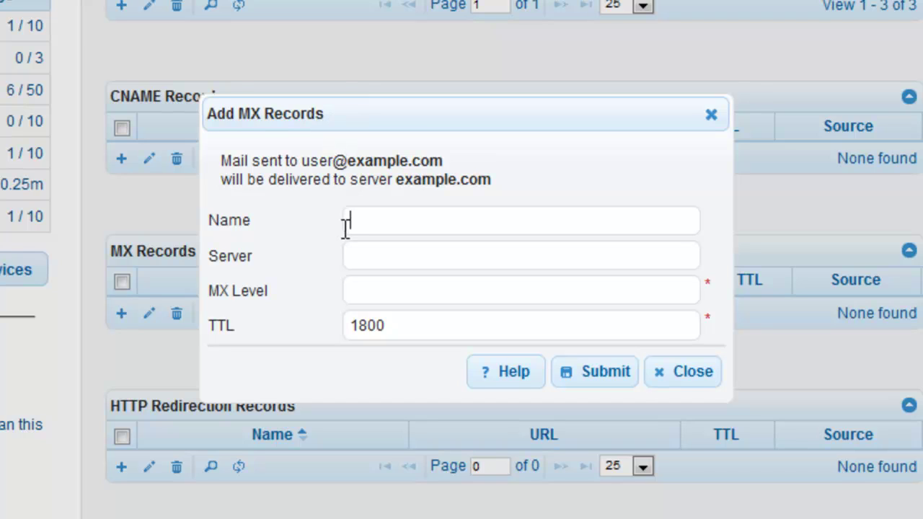
{"action": "left_click", "coordinate": [367, 261]}
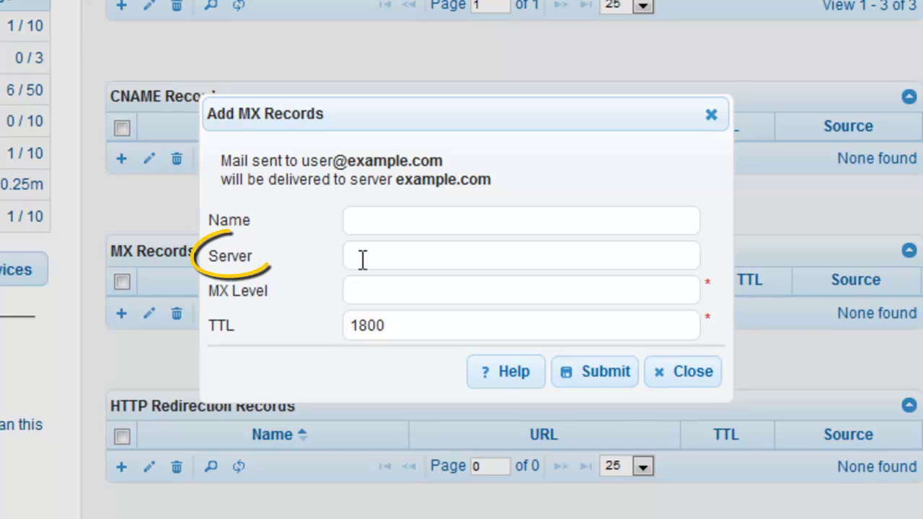
{"action": "type", "text": "mail"}
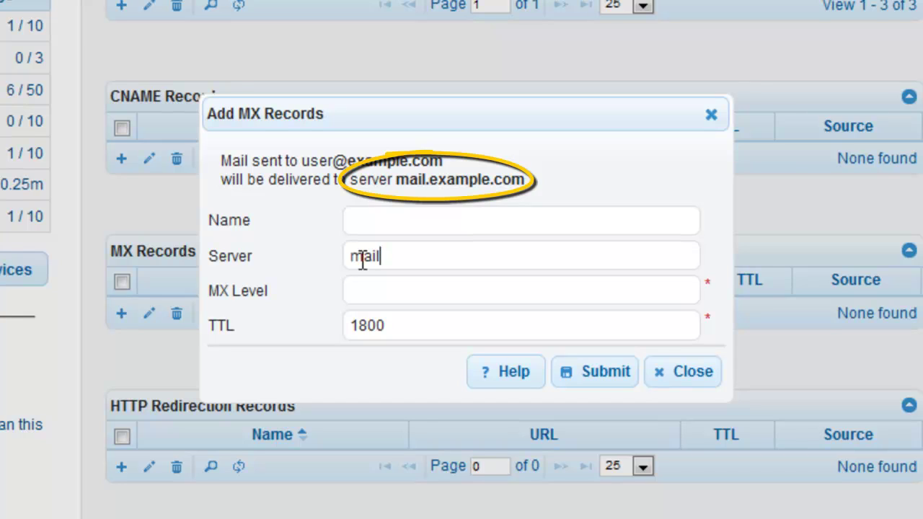
Submit the mail MX record with MX level 10 and TTL 1800
{"action": "key", "text": "Tab"}
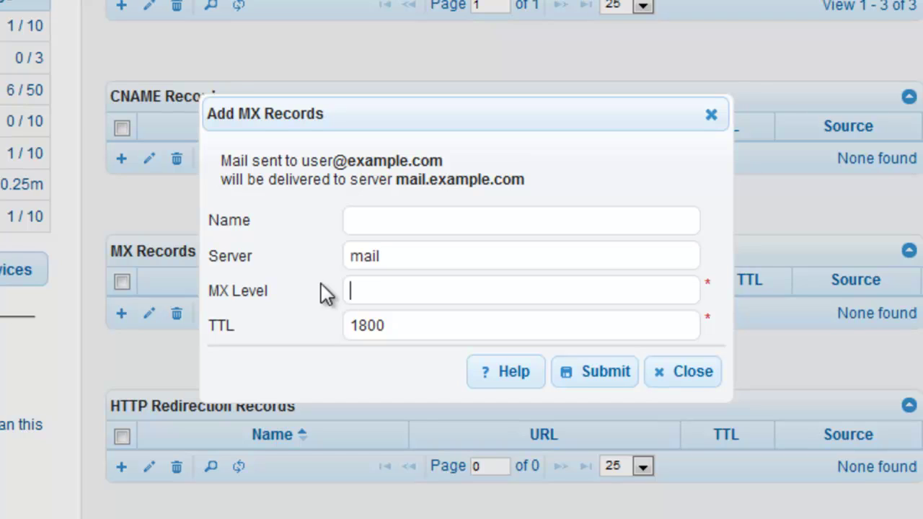
{"action": "type", "text": "10"}
{"action": "left_click", "coordinate": [618, 388]}
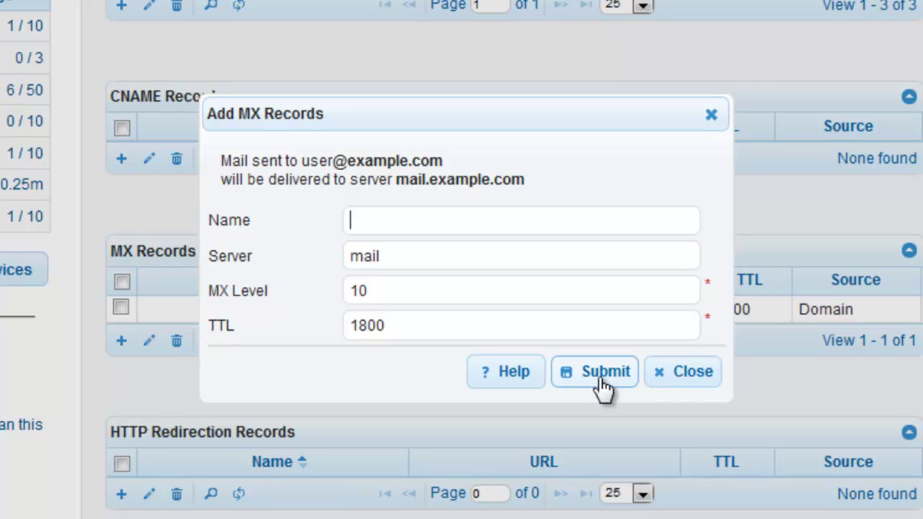
{"action": "left_click", "coordinate": [436, 268]}
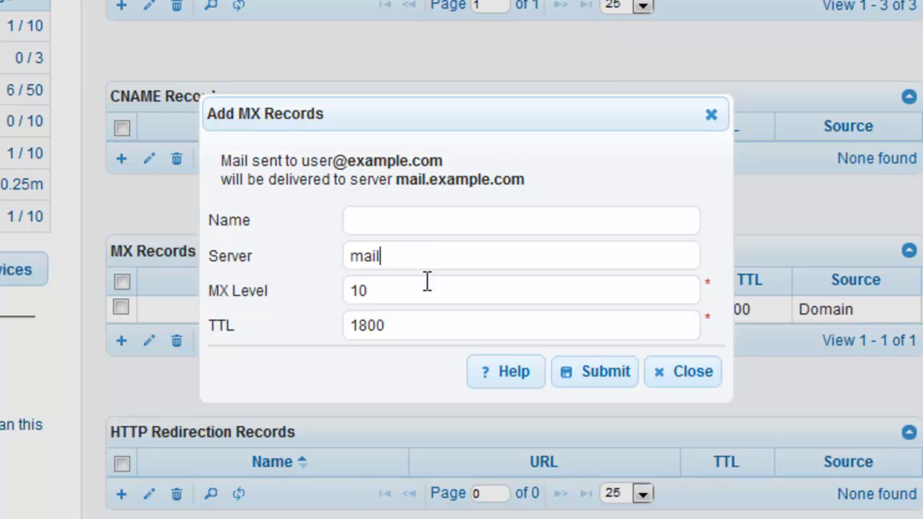
Change the server to mail2 with MX level 20 and submit it
{"action": "type", "text": "2"}
{"action": "key", "text": "Tab"}
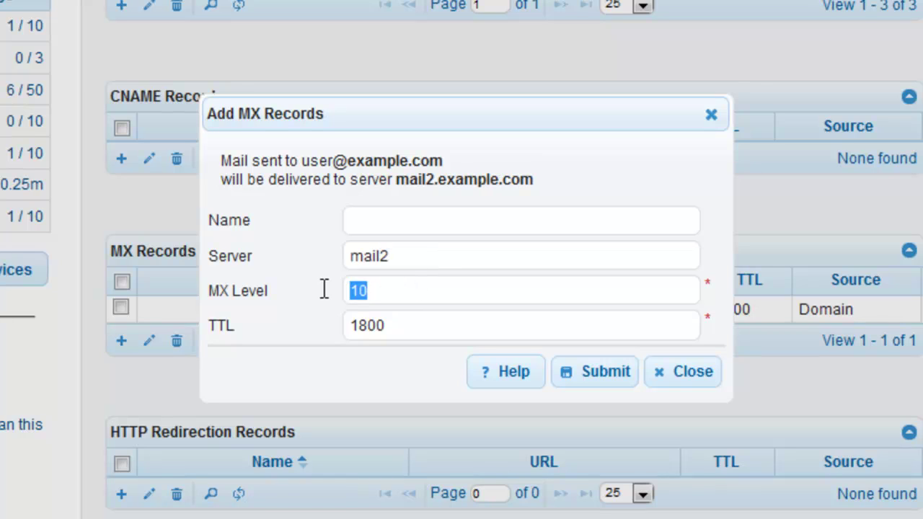
{"action": "type", "text": "20"}
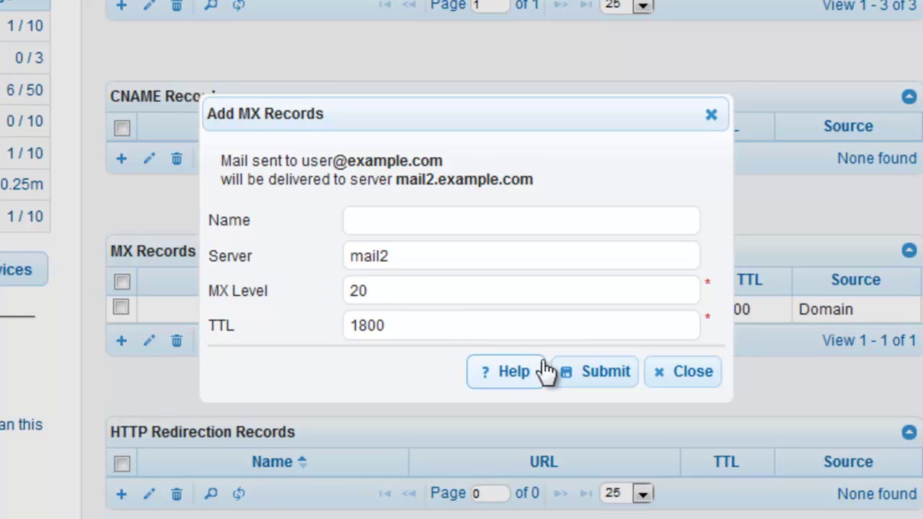
{"action": "left_click", "coordinate": [590, 377]}
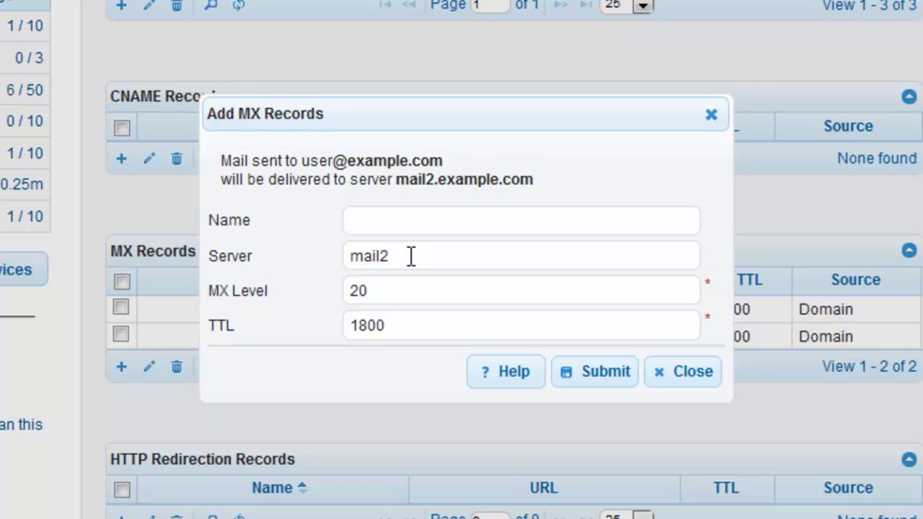
Submit an MX record for mx1.dnsmadeeasy.com. at level 30, then close the form
{"action": "left_click_drag", "start_coordinate": [411, 257], "coordinate": [286, 247]}
{"action": "type", "text": "mx1."}
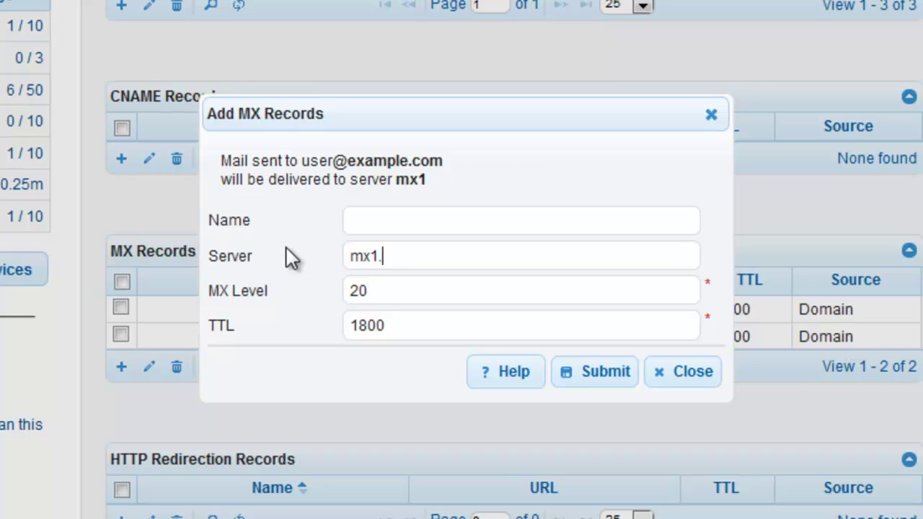
{"action": "type", "text": "dnsmadeeasy.com"}
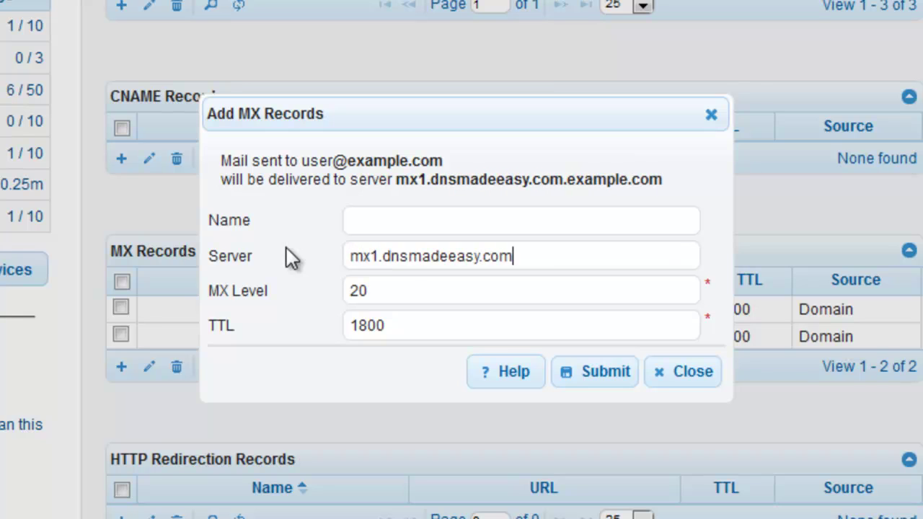
{"action": "type", "text": "."}
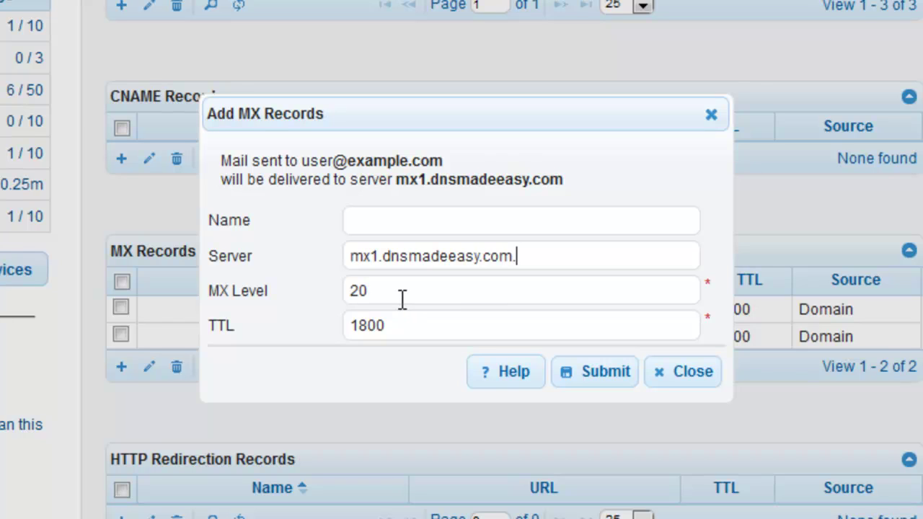
{"action": "left_click_drag", "start_coordinate": [400, 303], "coordinate": [339, 303]}
{"action": "type", "text": "30"}
{"action": "left_click_drag", "start_coordinate": [369, 296], "coordinate": [359, 301]}
{"action": "left_click", "coordinate": [375, 296]}
{"action": "left_click", "coordinate": [586, 375]}
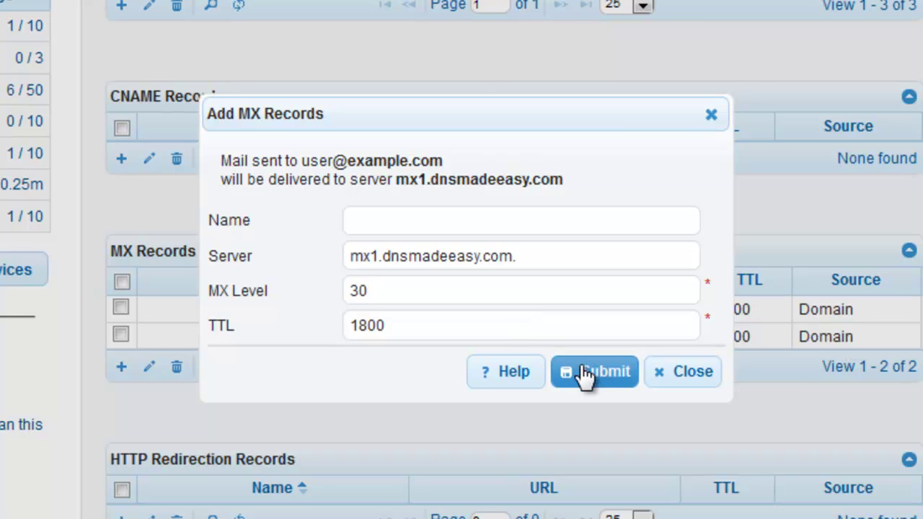
{"action": "left_click", "coordinate": [679, 385]}
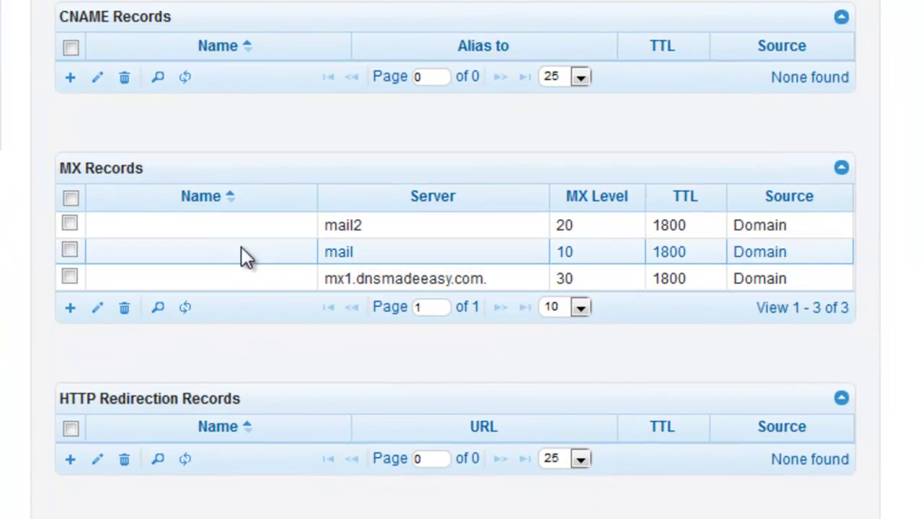
Change the mail2 record's MX level from 20 to 21 and save it
{"action": "double_click", "coordinate": [178, 229]}
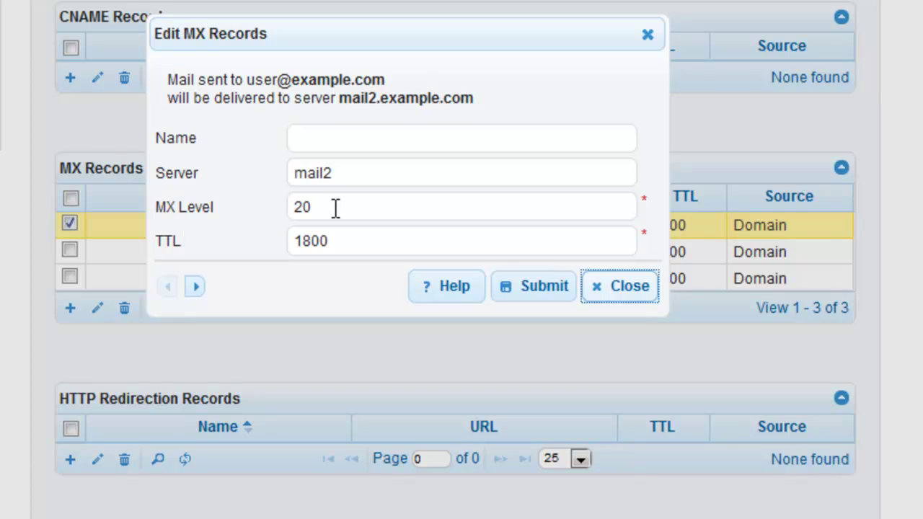
{"action": "left_click_drag", "start_coordinate": [336, 207], "coordinate": [275, 201]}
{"action": "type", "text": "2"}
{"action": "type", "text": "1"}
{"action": "left_click", "coordinate": [520, 290]}
Step through the mail, mx1.dnsmadeeasy.com. and mail2 records in the editor, then close it
{"action": "left_click", "coordinate": [200, 290]}
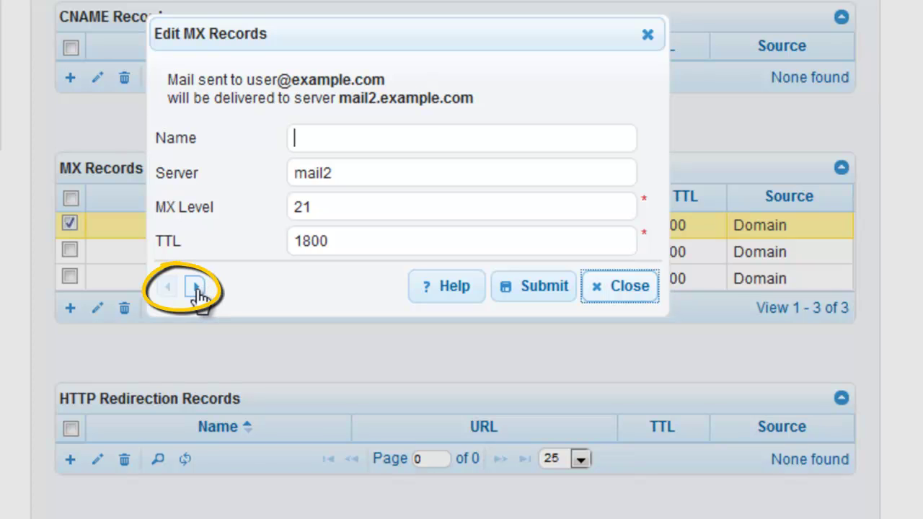
{"action": "left_click", "coordinate": [196, 288]}
{"action": "left_click", "coordinate": [197, 290]}
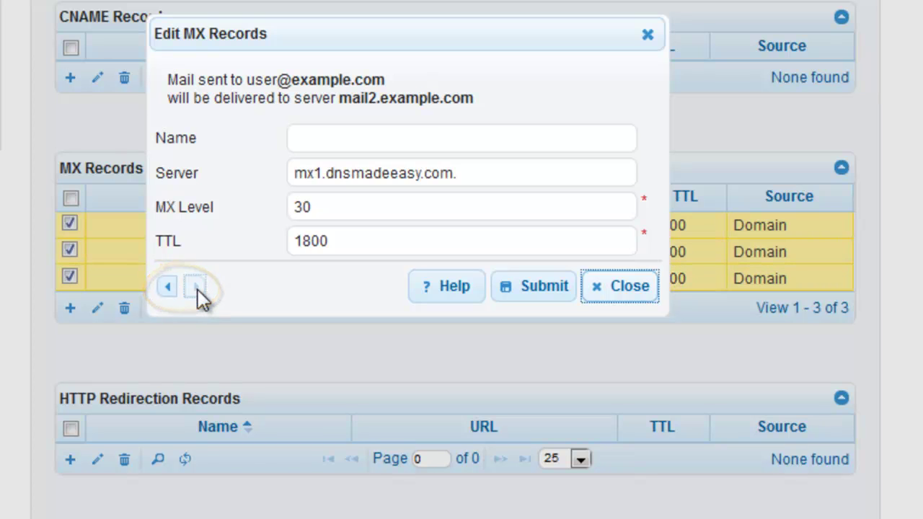
{"action": "left_click", "coordinate": [168, 288]}
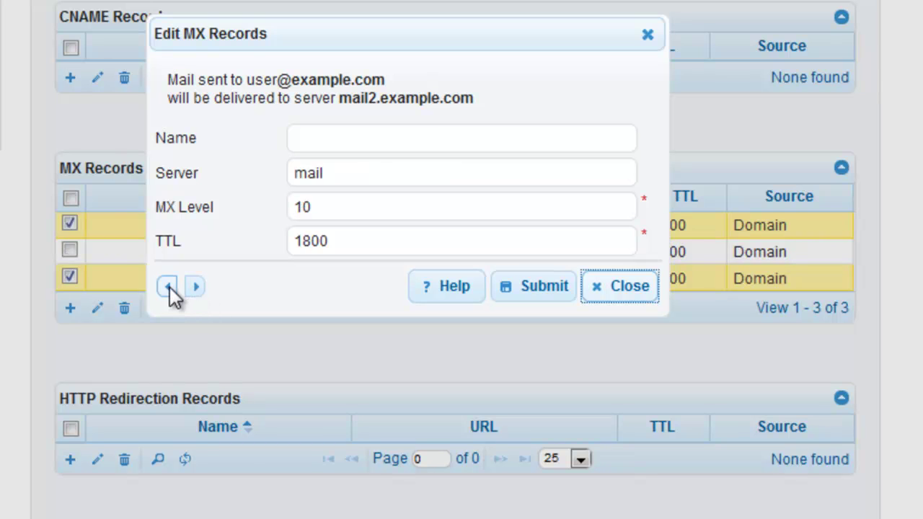
{"action": "left_click", "coordinate": [169, 288]}
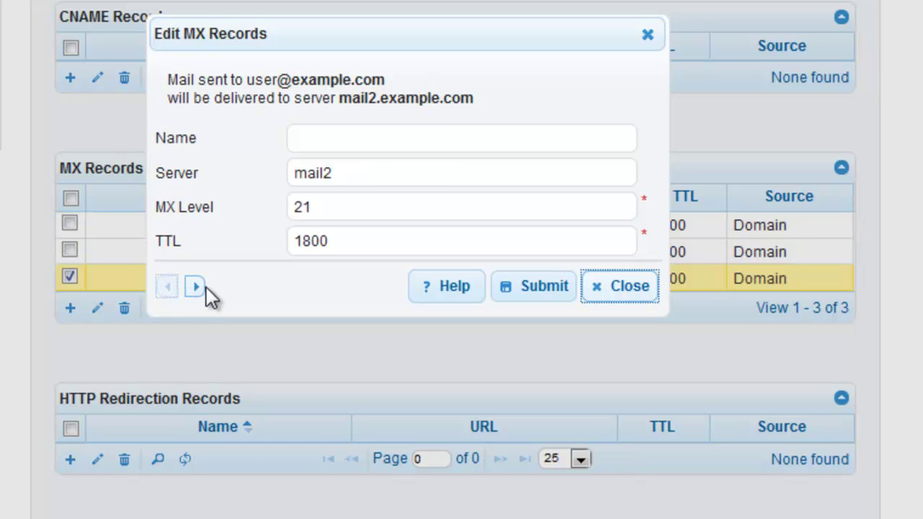
{"action": "left_click", "coordinate": [590, 289]}
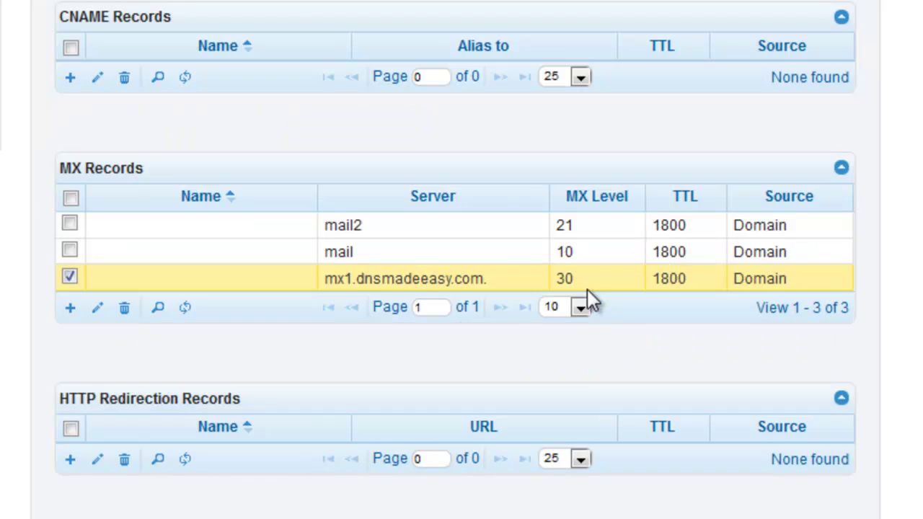
Reopen the mail2 record and close it without further changes
{"action": "left_click", "coordinate": [145, 235]}
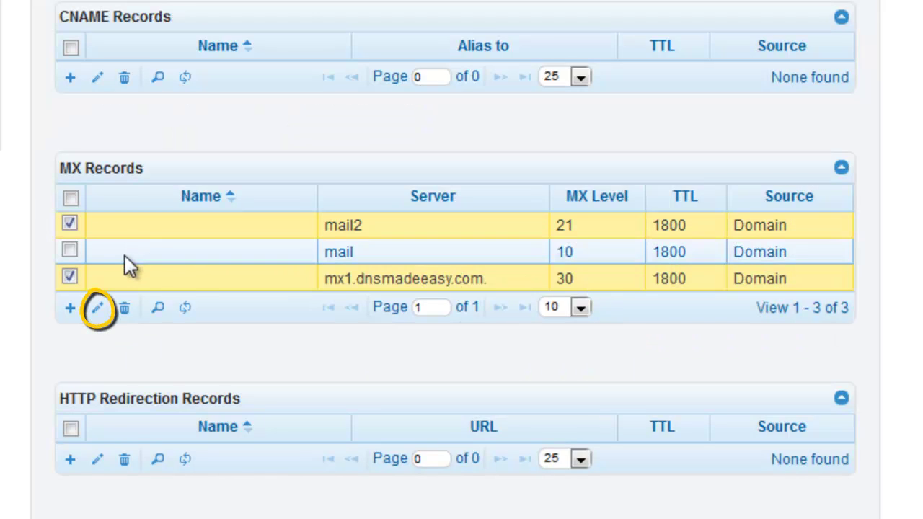
{"action": "left_click", "coordinate": [100, 309]}
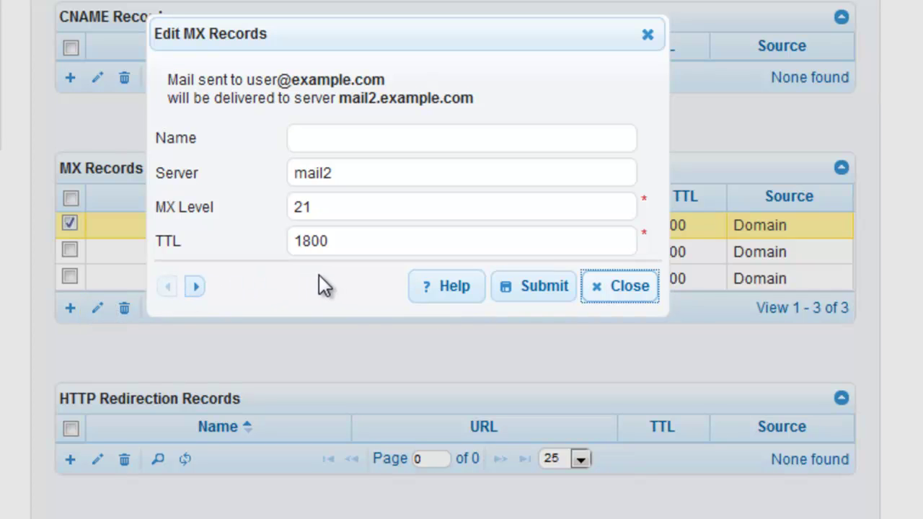
{"action": "left_click", "coordinate": [597, 287]}
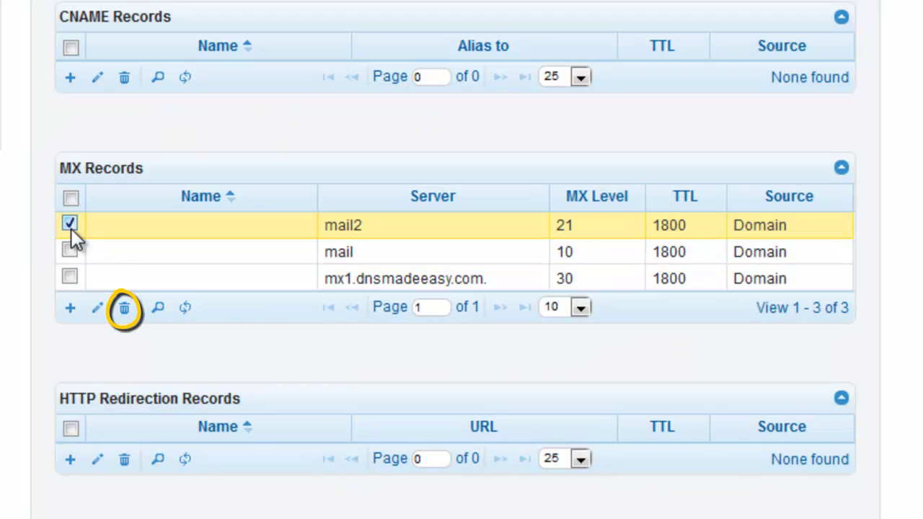
Delete mail2, then mail and mx1.dnsmadeeasy.com., and open the MX Record help article
{"action": "left_click", "coordinate": [127, 308]}
{"action": "left_click", "coordinate": [216, 274]}
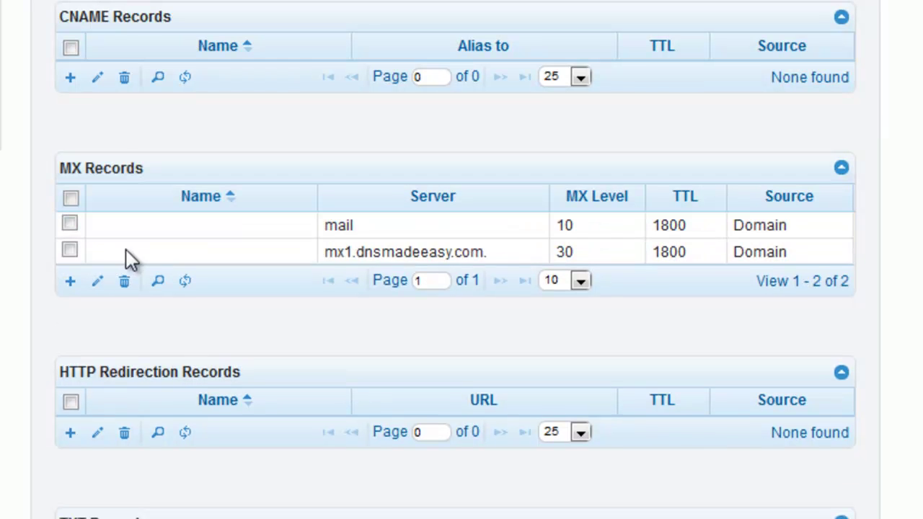
{"action": "left_click", "coordinate": [67, 225]}
{"action": "left_click", "coordinate": [69, 250]}
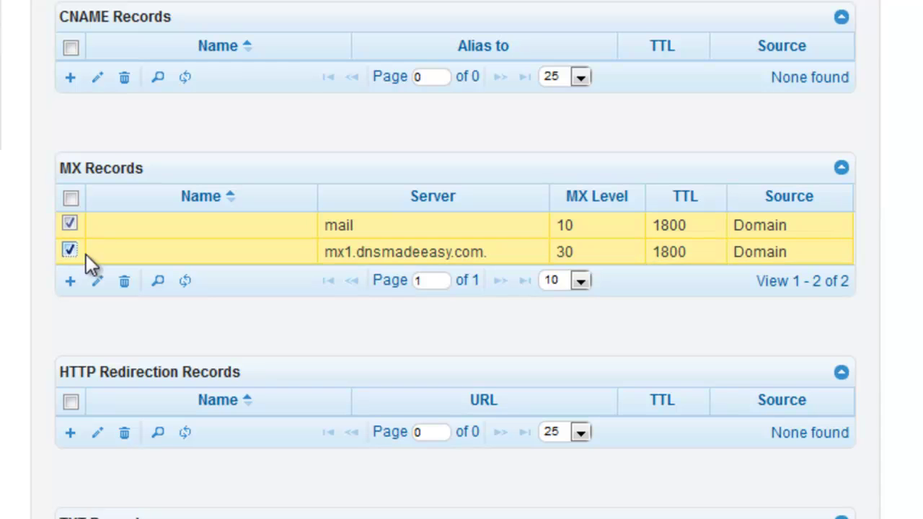
{"action": "left_click", "coordinate": [125, 282]}
{"action": "left_click", "coordinate": [240, 278]}
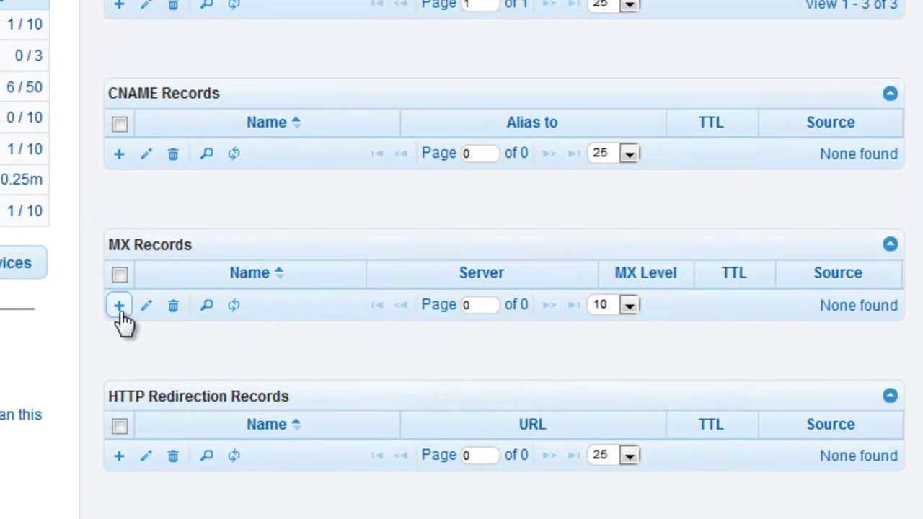
{"action": "left_click", "coordinate": [70, 229]}
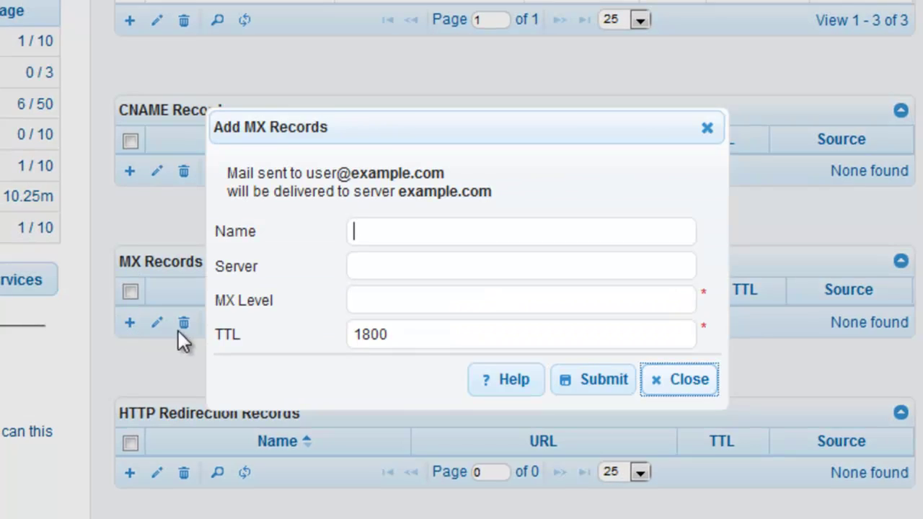
{"action": "left_click", "coordinate": [495, 387]}
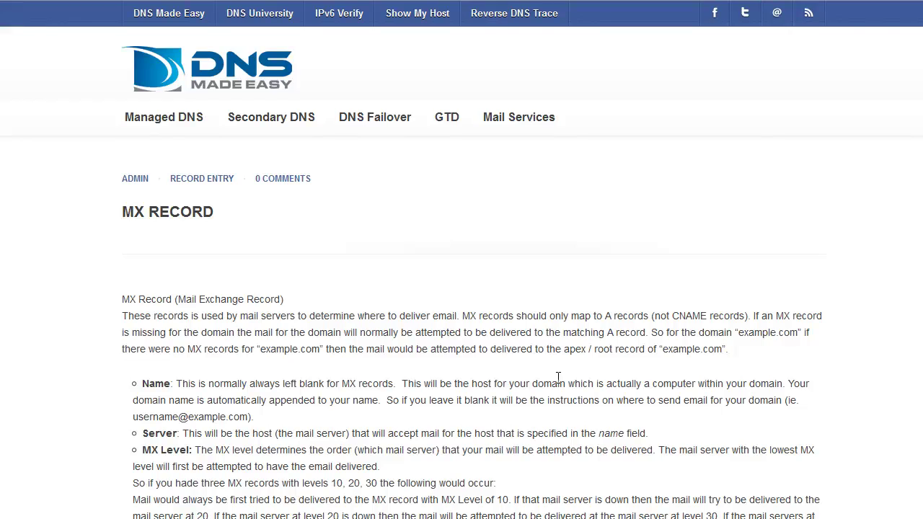
{"action": "scroll", "coordinate": [558, 378], "scroll_direction": "down", "scroll_amount": 1}
{"action": "scroll", "coordinate": [558, 381], "scroll_direction": "down", "scroll_amount": 1}
{"action": "scroll", "coordinate": [559, 383], "scroll_direction": "down", "scroll_amount": 2}
{"action": "scroll", "coordinate": [559, 384], "scroll_direction": "down", "scroll_amount": 2}
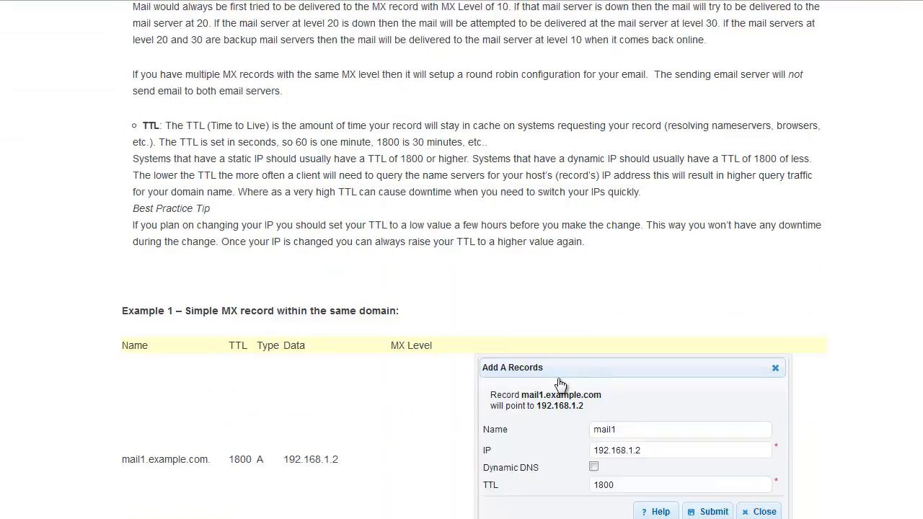
{"action": "scroll", "coordinate": [560, 384], "scroll_direction": "down", "scroll_amount": 2}
{"action": "scroll", "coordinate": [559, 381], "scroll_direction": "up", "scroll_amount": 4}
{"action": "scroll", "coordinate": [559, 379], "scroll_direction": "up", "scroll_amount": 2}
{"action": "scroll", "coordinate": [558, 377], "scroll_direction": "up", "scroll_amount": 3}
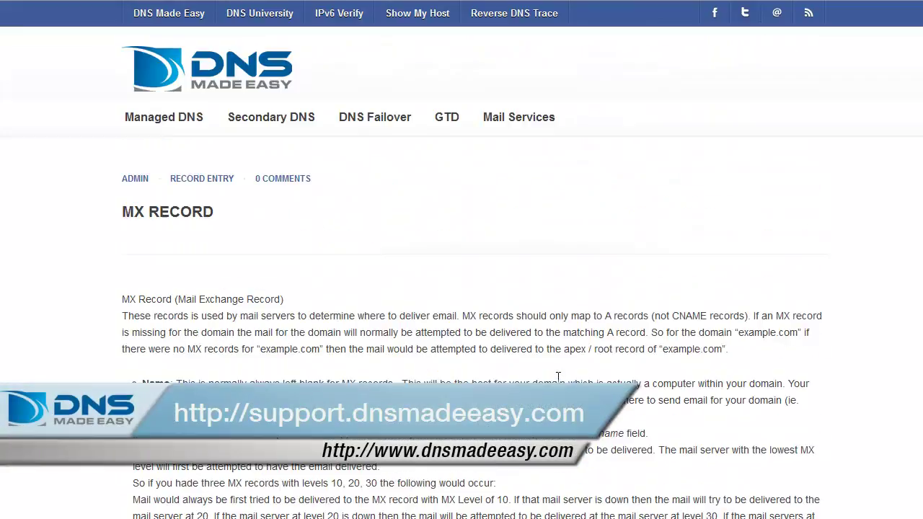